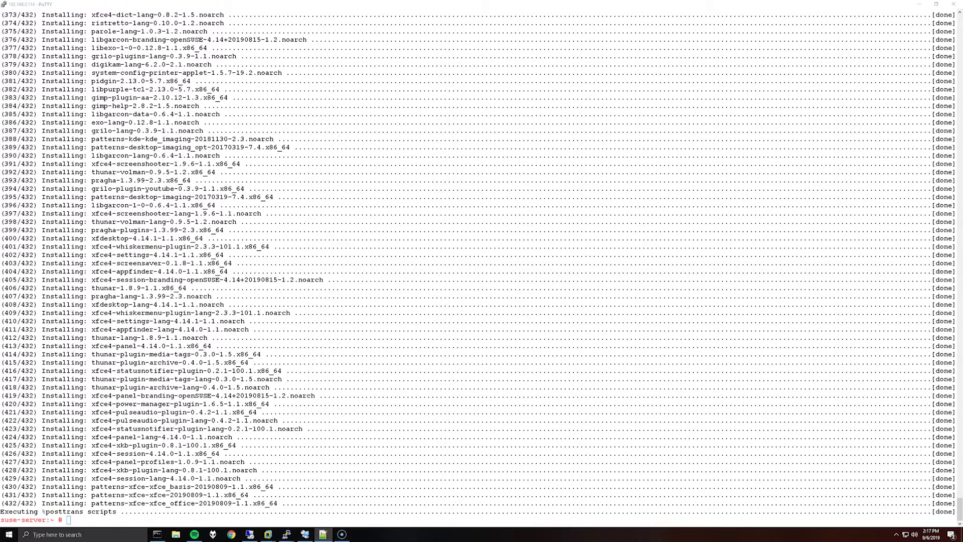
Step: Install xrdp and xorgxrdp with 'zypper install xrdp', answering 'y' to continue
{"action": "left_click", "coordinate": [316, 483]}
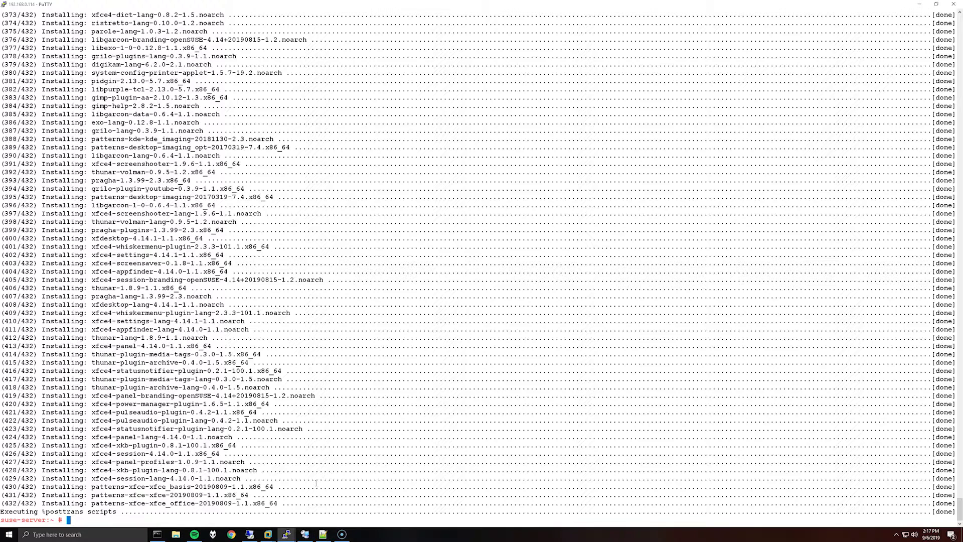
{"action": "type", "text": "zypper install xrdp"}
{"action": "key", "text": "Return"}
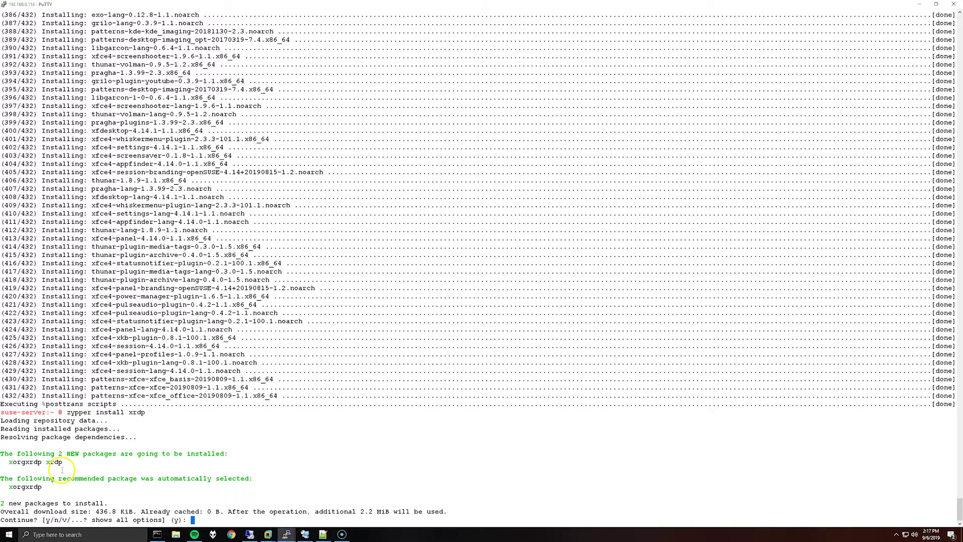
{"action": "type", "text": "y"}
{"action": "key", "text": "Return"}
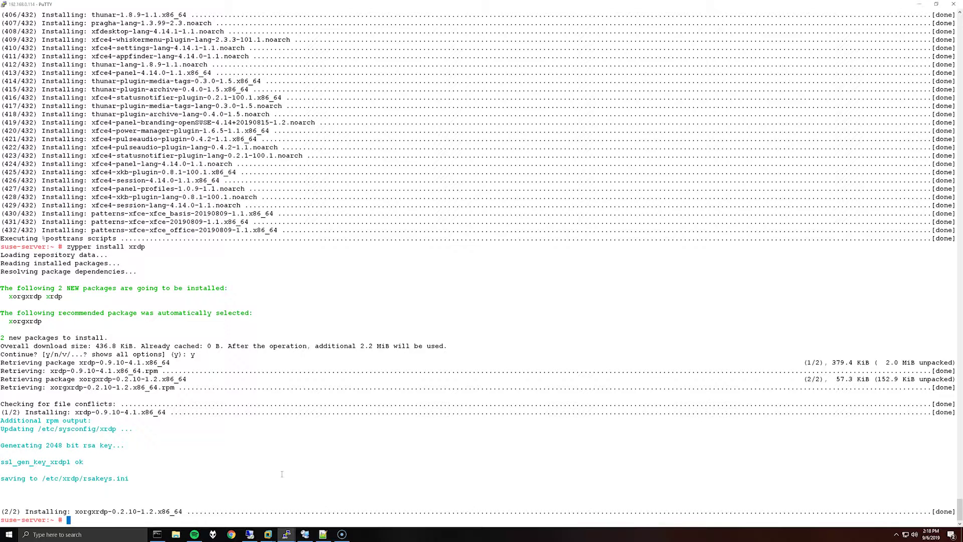
Step: Confirm firewalld is running, permanently open 3389/tcp in the public zone, and reload the firewall
{"action": "type", "text": "systemctl status firewalld"}
{"action": "key", "text": "Return"}
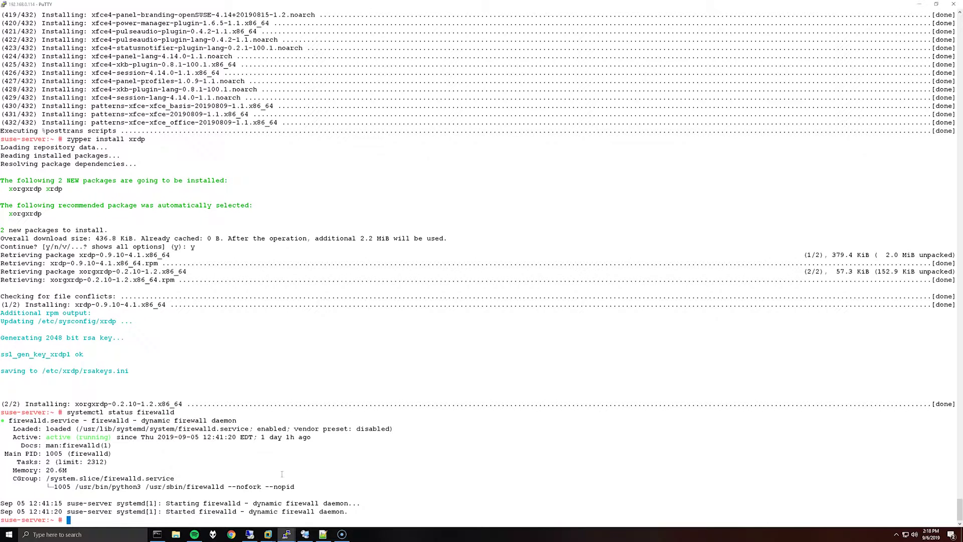
{"action": "type", "text": "firewall-cmd --permanent --zone="}
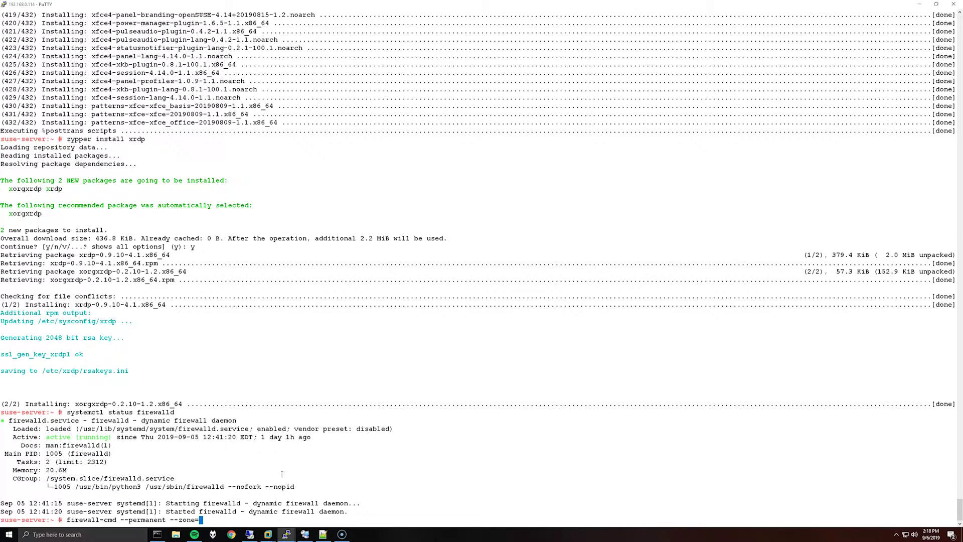
{"action": "type", "text": "public --add-port=3389/tcp"}
{"action": "key", "text": "Return"}
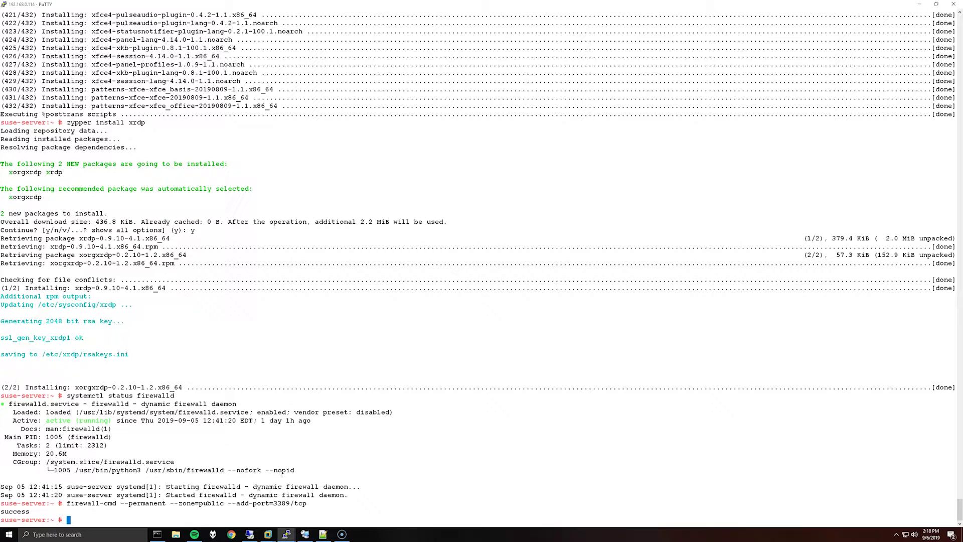
{"action": "type", "text": "firewall-cmd --reload"}
{"action": "key", "text": "Return"}
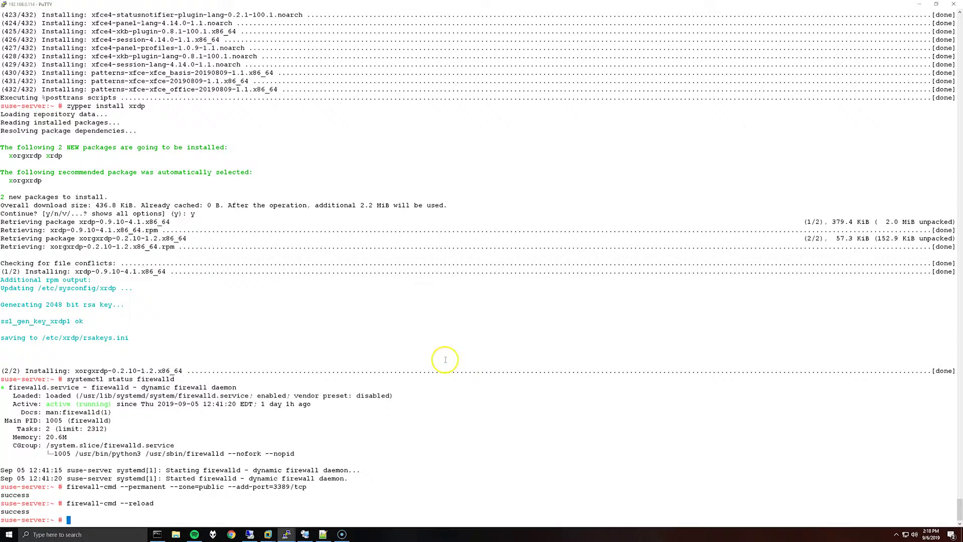
{"action": "left_click", "coordinate": [304, 534]}
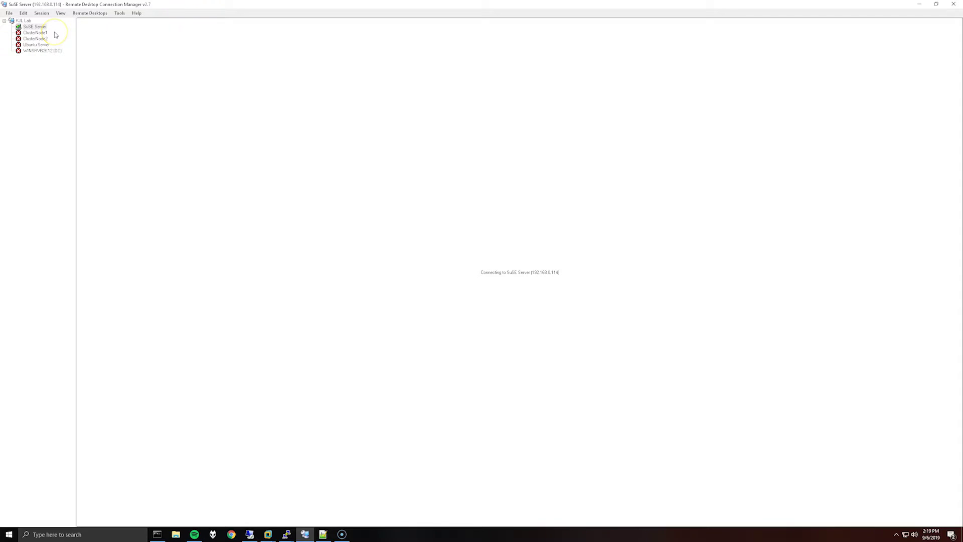
{"action": "mouse_move", "coordinate": [287, 534]}
{"action": "left_click", "coordinate": [318, 498]}
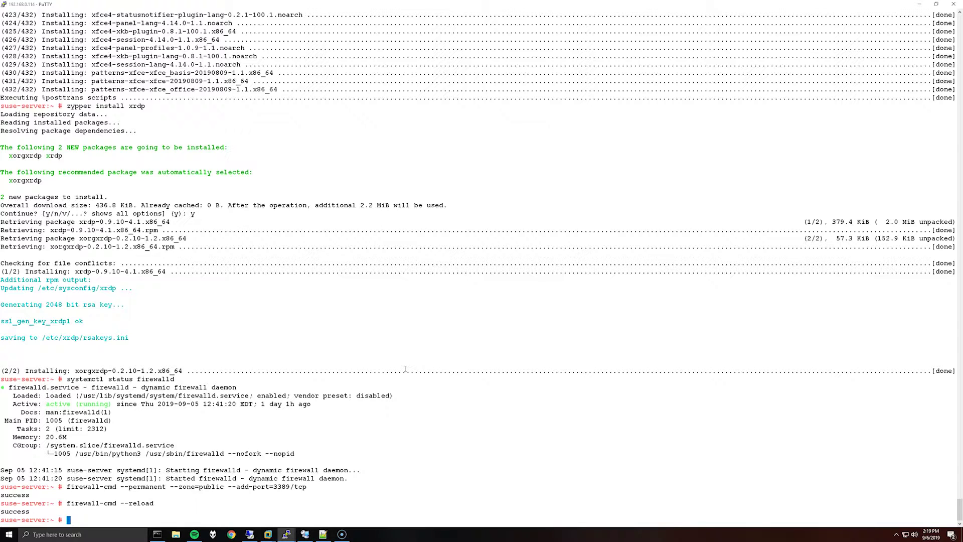
Step: Run 'systemctl enable xrdp', then 'systemctl start xrdp' by editing the recalled command
{"action": "type", "text": "systemctl enable xrdp"}
{"action": "key", "text": "Return"}
{"action": "key", "text": "Up"}
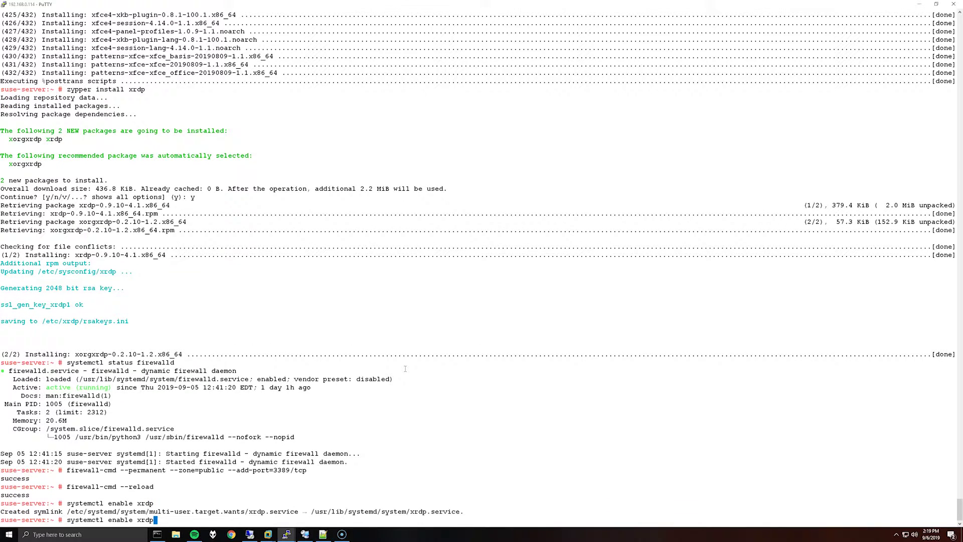
{"action": "key", "text": "BackSpace"}
{"action": "key", "text": "BackSpace"}
{"action": "key", "text": "BackSpace"}
{"action": "key", "text": "BackSpace"}
{"action": "key", "text": "BackSpace"}
{"action": "key", "text": "BackSpace"}
{"action": "key", "text": "BackSpace"}
{"action": "key", "text": "BackSpace"}
{"action": "key", "text": "BackSpace"}
{"action": "key", "text": "BackSpace"}
{"action": "key", "text": "BackSpace"}
{"action": "type", "text": "start xrdp"}
{"action": "key", "text": "Return"}
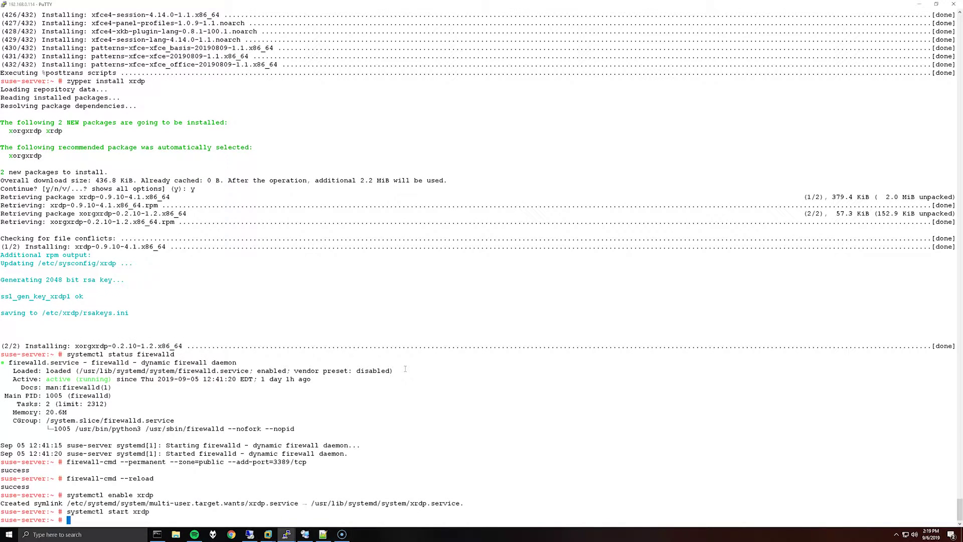
Step: Log into the SuSE Server RDP session as root, then open and close the desktop's application menu
{"action": "left_click", "coordinate": [305, 534]}
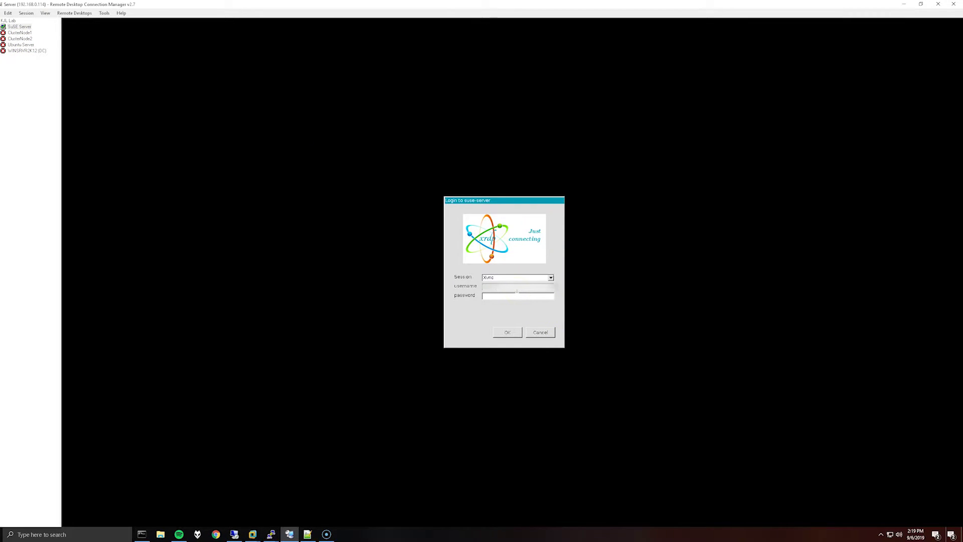
{"action": "type", "text": "roo"}
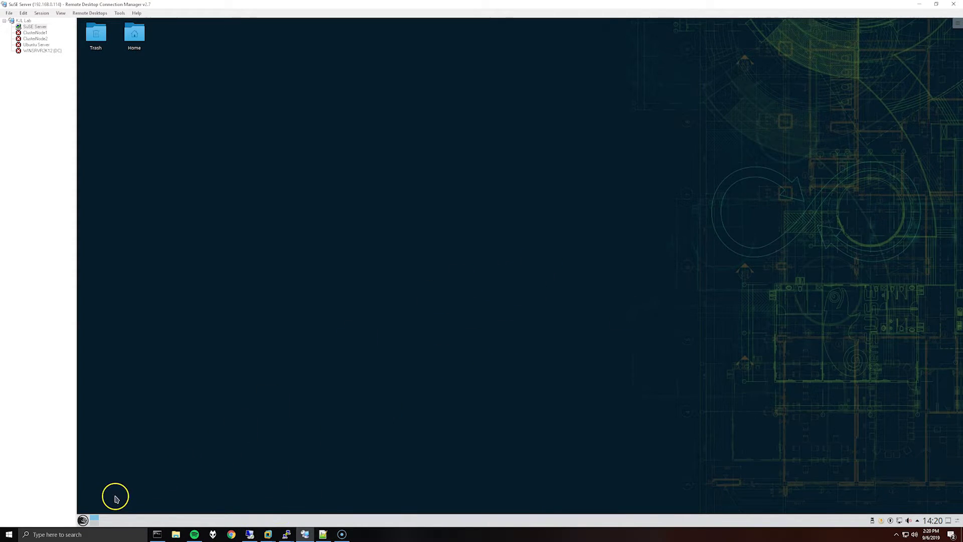
{"action": "left_click", "coordinate": [84, 521]}
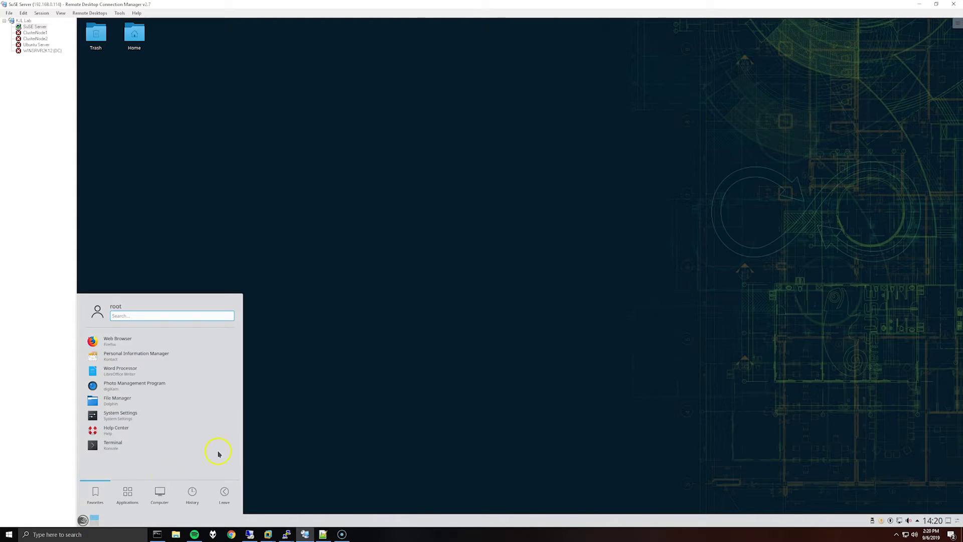
{"action": "left_click", "coordinate": [383, 376]}
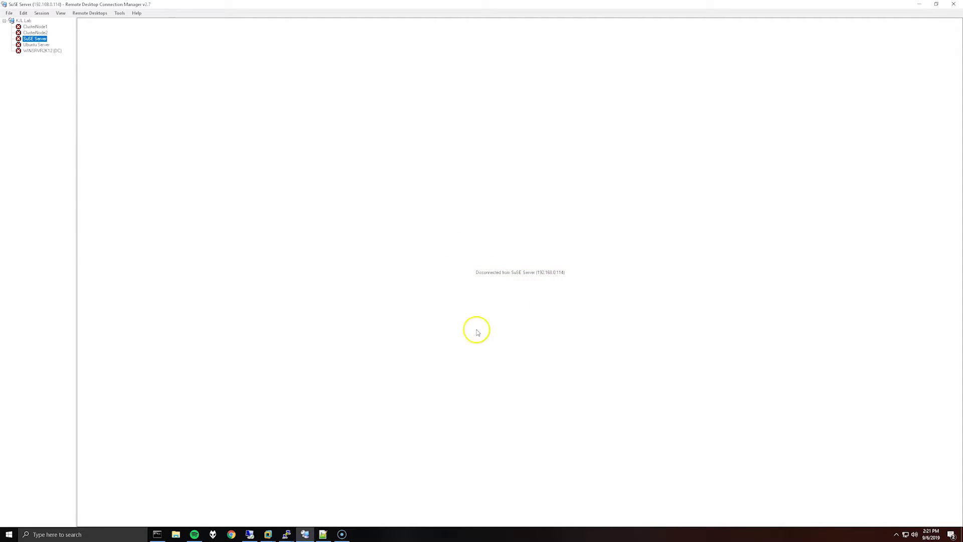
Step: List the user's home directory in detail with 'ls -l'
{"action": "mouse_move", "coordinate": [287, 534]}
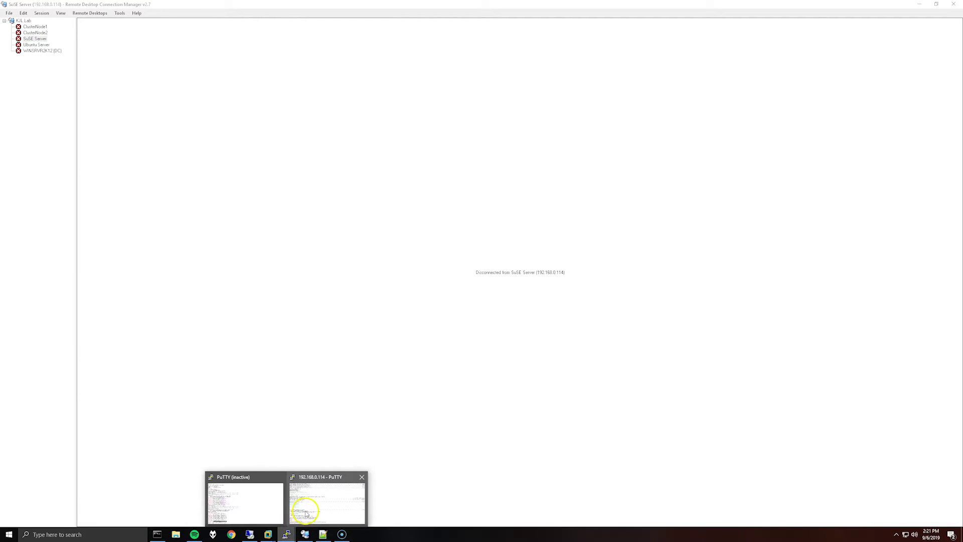
{"action": "left_click", "coordinate": [311, 499]}
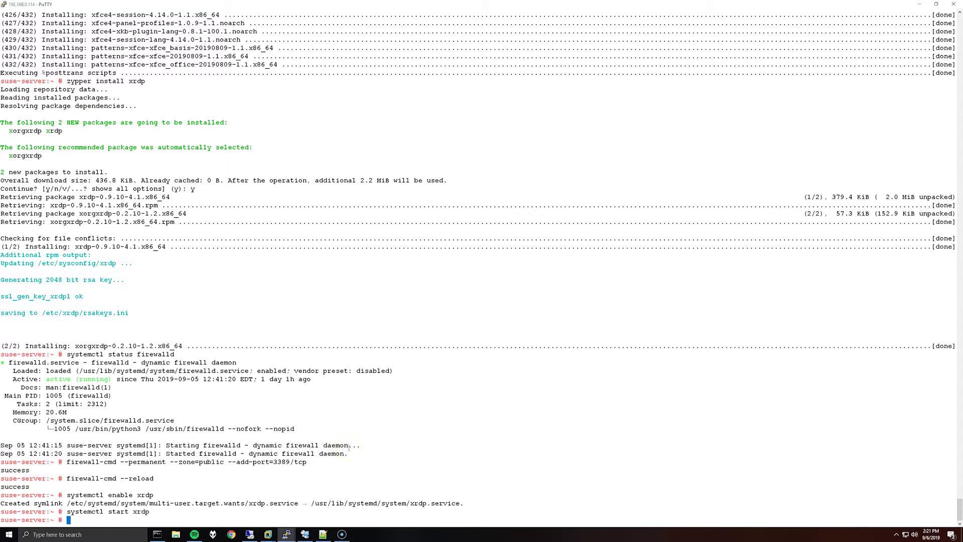
{"action": "type", "text": "ls -l /home/kjl"}
{"action": "key", "text": "Return"}
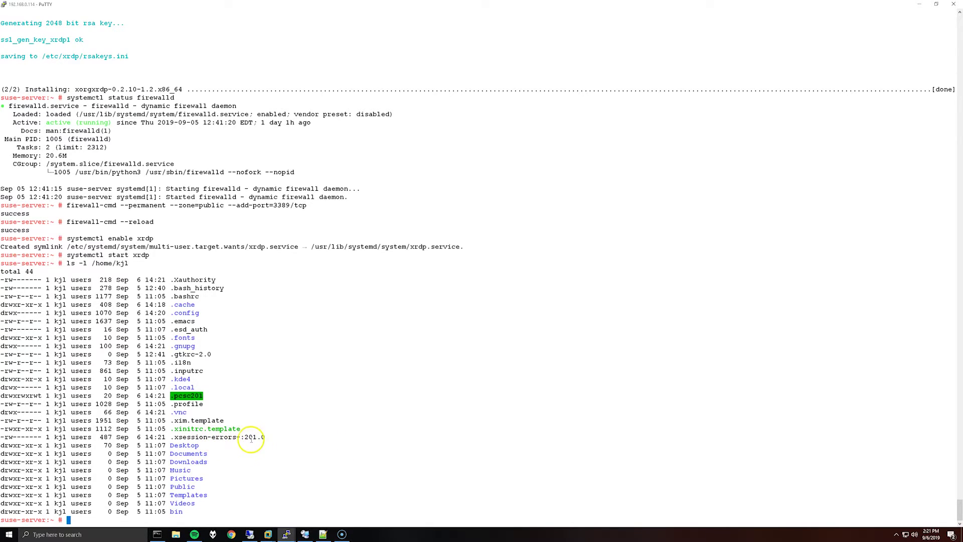
Step: Print the .xsession-errors-:201.0 log with cat, pasting the file name from the listing
{"action": "left_click_drag", "start_coordinate": [241, 437], "coordinate": [244, 437]}
{"action": "type", "text": "cat /home/kjl/"}
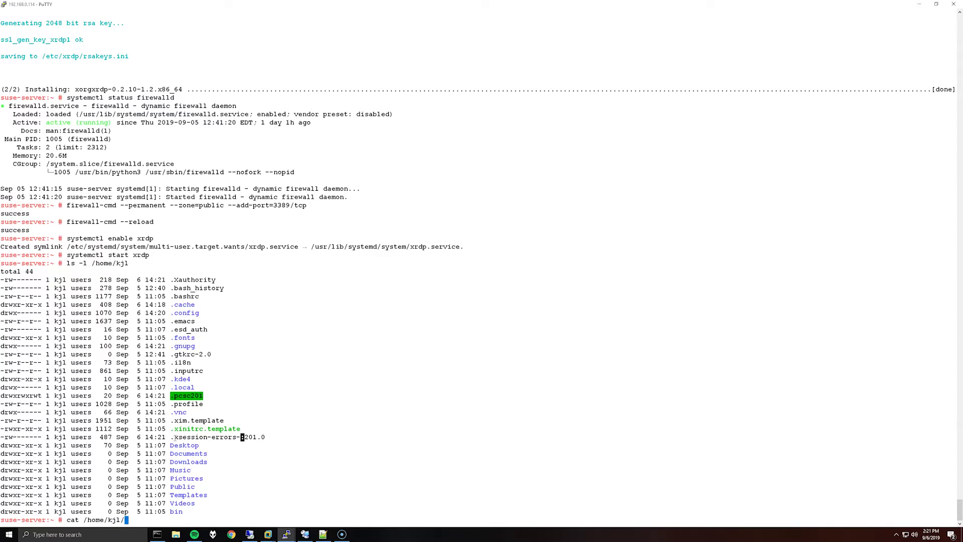
{"action": "left_click_drag", "start_coordinate": [171, 436], "coordinate": [263, 435]}
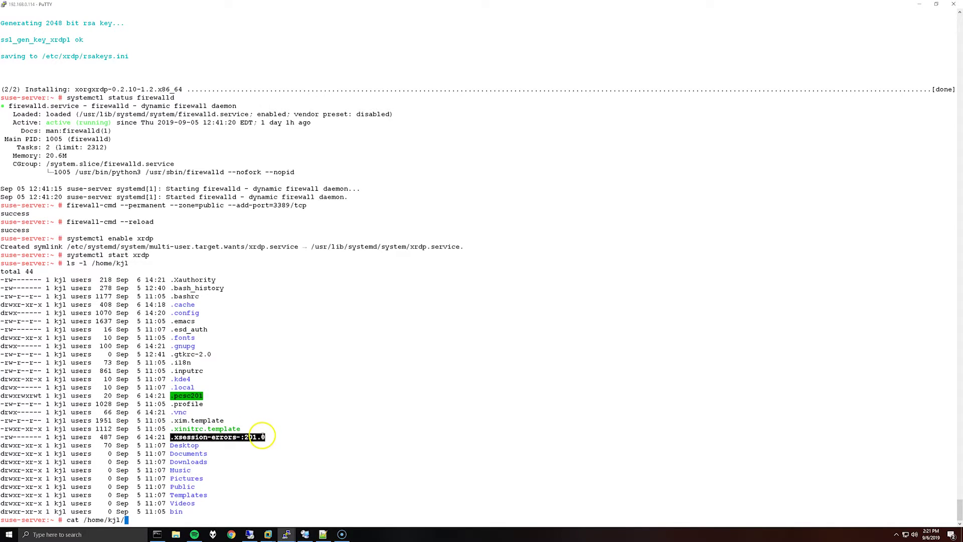
{"action": "right_click", "coordinate": [253, 456]}
{"action": "key", "text": "Return"}
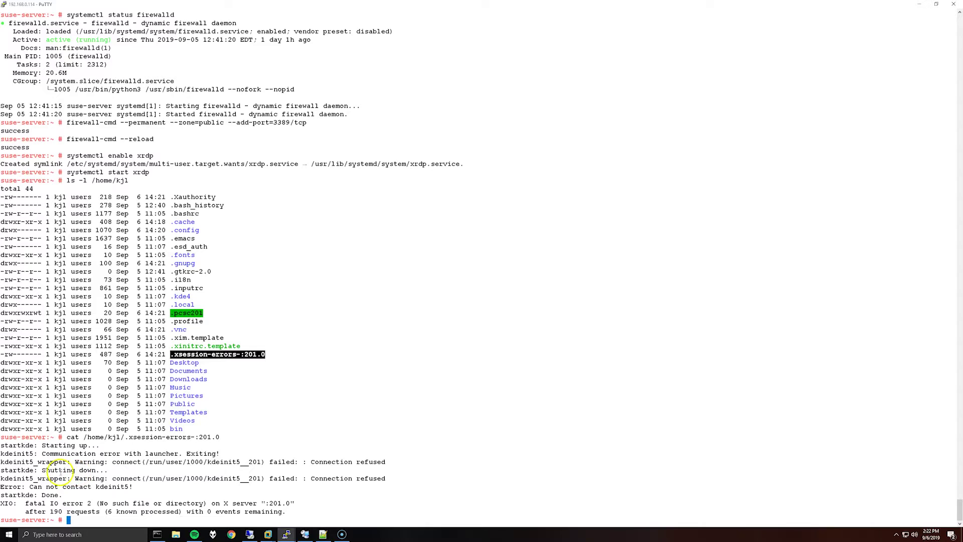
Step: Highlight the startkde and kdeinit5 error text in the log output
{"action": "left_click_drag", "start_coordinate": [33, 470], "coordinate": [18, 470]}
{"action": "left_click", "coordinate": [25, 470]}
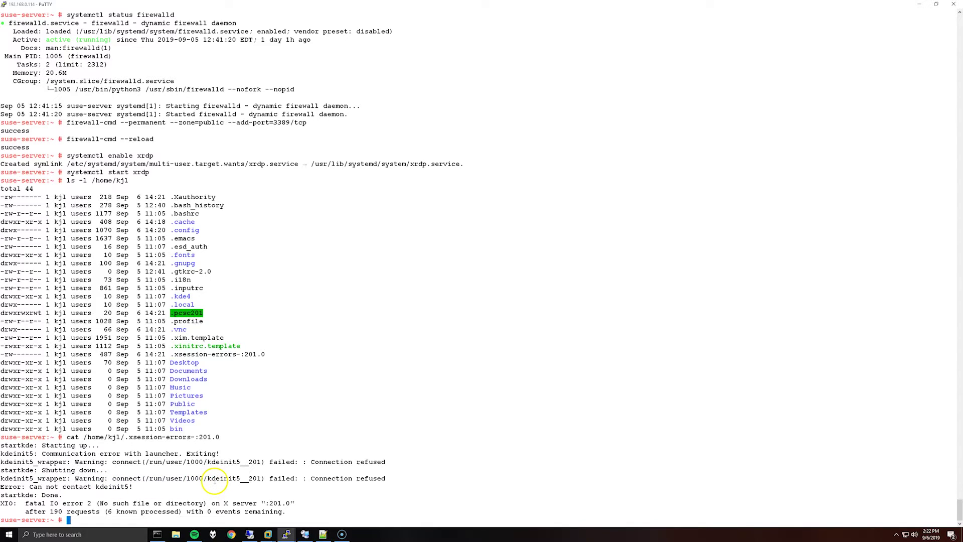
{"action": "left_click_drag", "start_coordinate": [208, 478], "coordinate": [262, 478]}
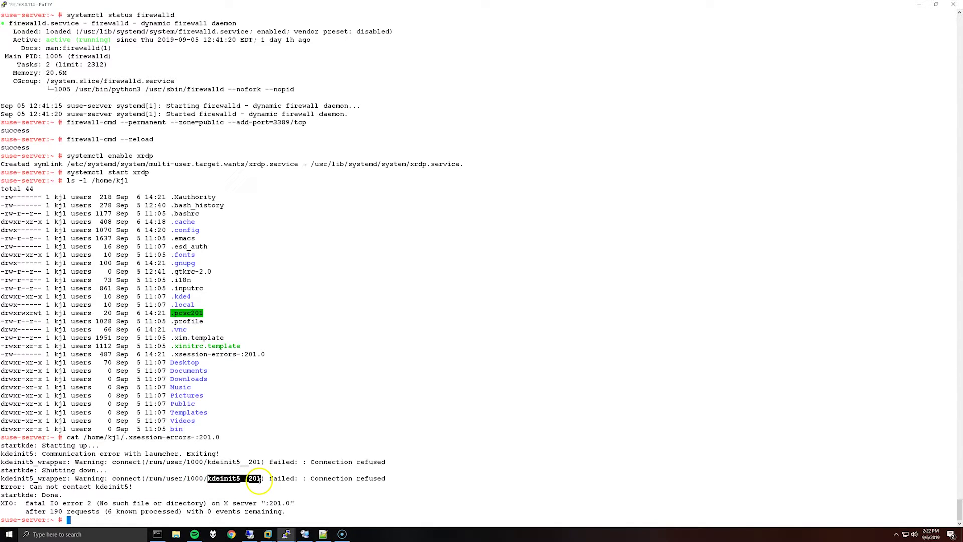
{"action": "left_click", "coordinate": [186, 478]}
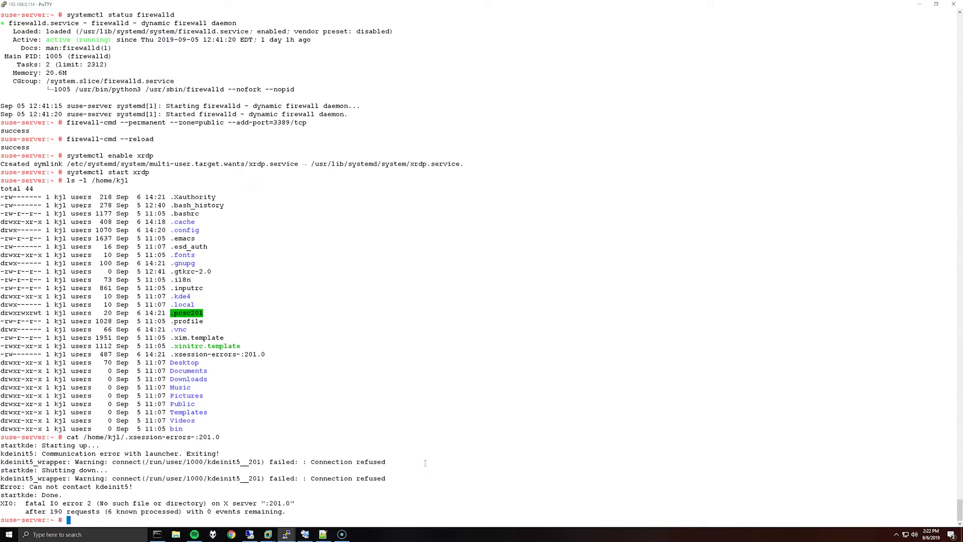
Step: Write "xfce4-session" into the user's .xsession file with echo
{"action": "type", "text": "ho \"xfce4-session\" > /homekjl"}
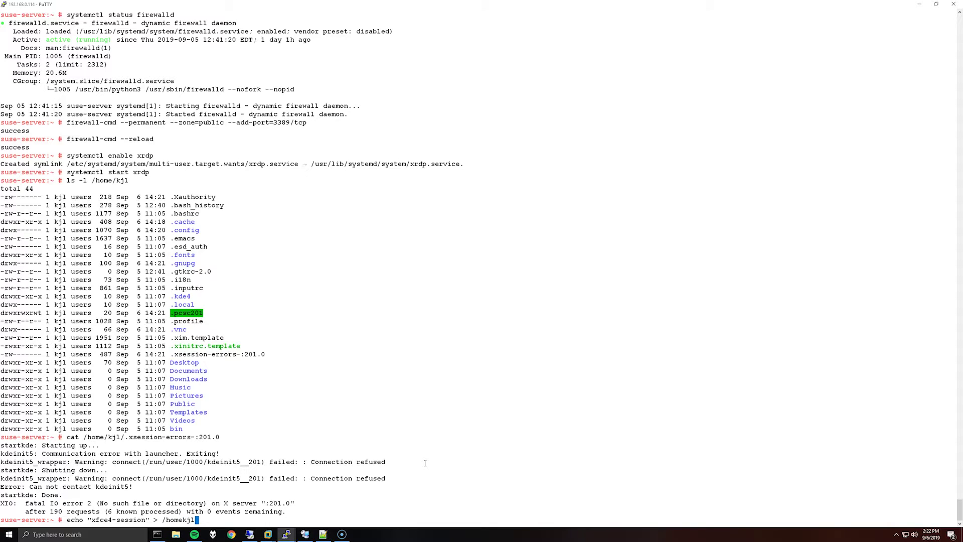
{"action": "key", "text": "BackSpace"}
{"action": "key", "text": "BackSpace"}
{"action": "key", "text": "BackSpace"}
{"action": "type", "text": "/kjl/.xsessio"}
{"action": "key", "text": "Return"}
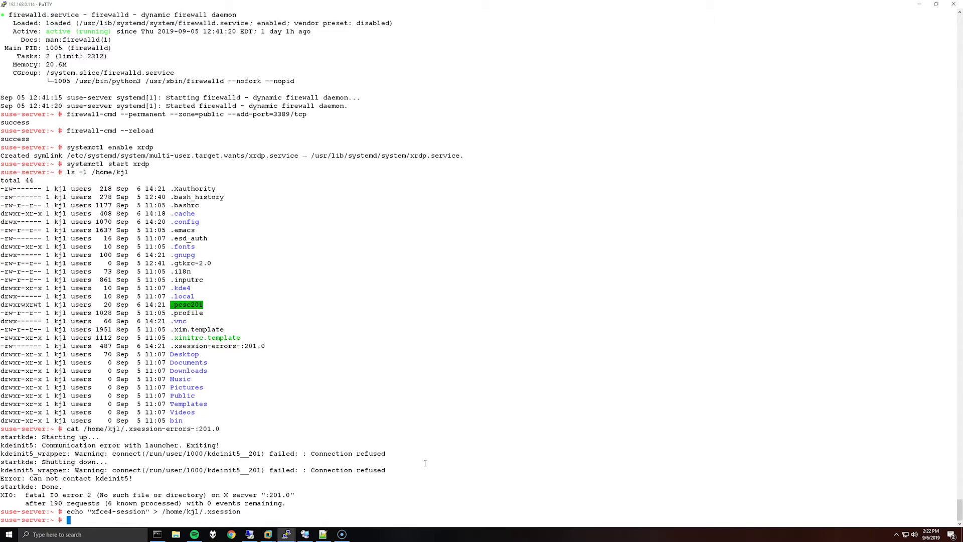
Step: Print the .xsession file with cat, pasting its path, to confirm the contents
{"action": "type", "text": "cat"}
{"action": "double_click", "coordinate": [192, 512]}
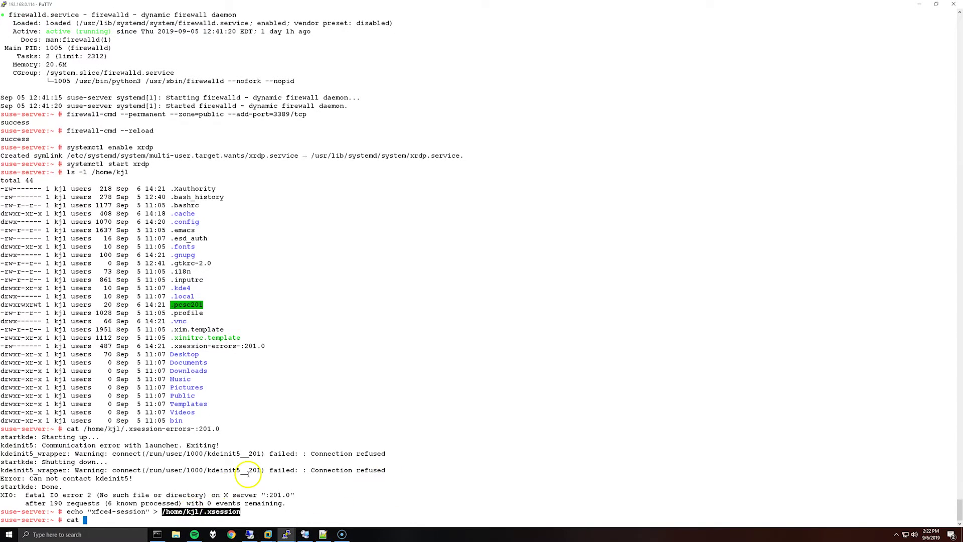
{"action": "right_click", "coordinate": [248, 474]}
{"action": "key", "text": "Return"}
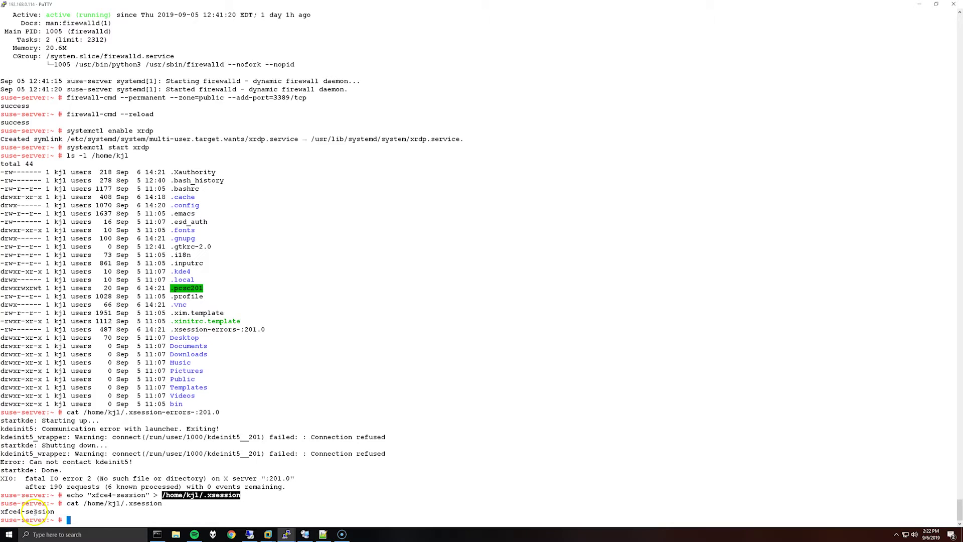
Step: Connect to SuSE Server and log in through the xrdp prompt and Authenticate dialog
{"action": "left_click", "coordinate": [252, 533]}
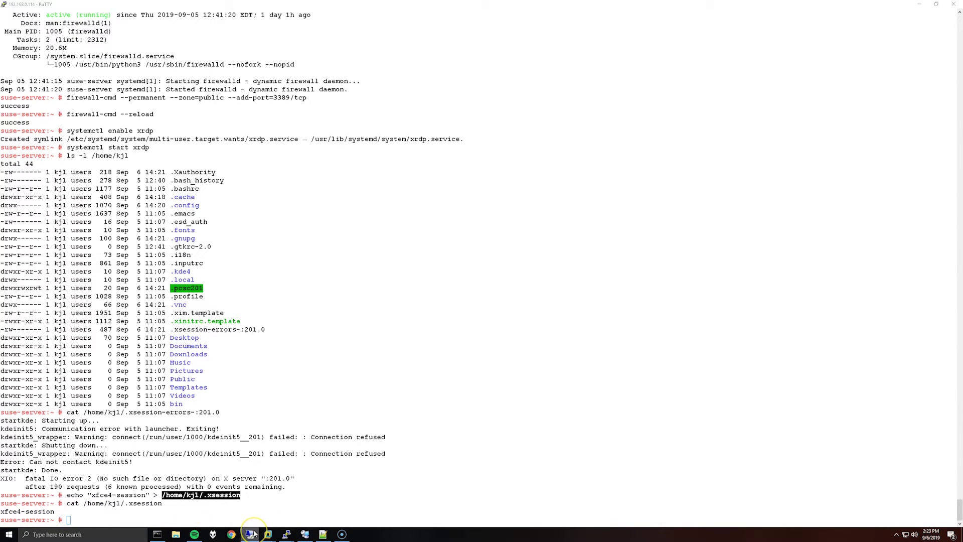
{"action": "left_click", "coordinate": [304, 533]}
{"action": "double_click", "coordinate": [35, 27]}
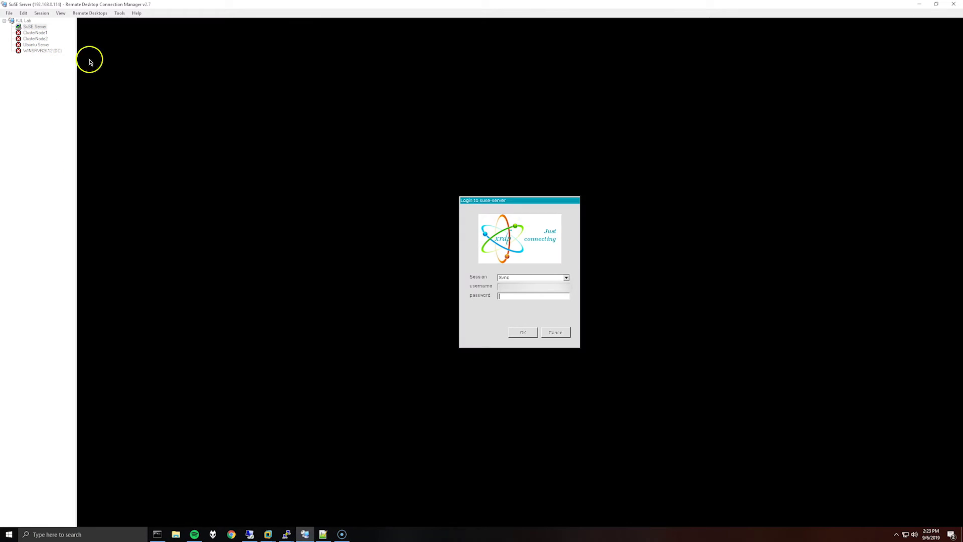
{"action": "left_click", "coordinate": [477, 292]}
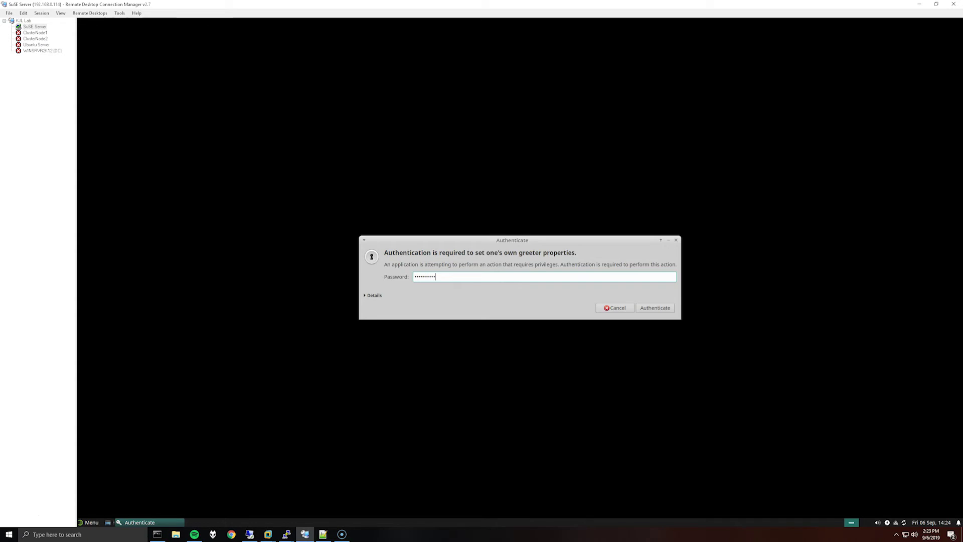
{"action": "key", "text": "Return"}
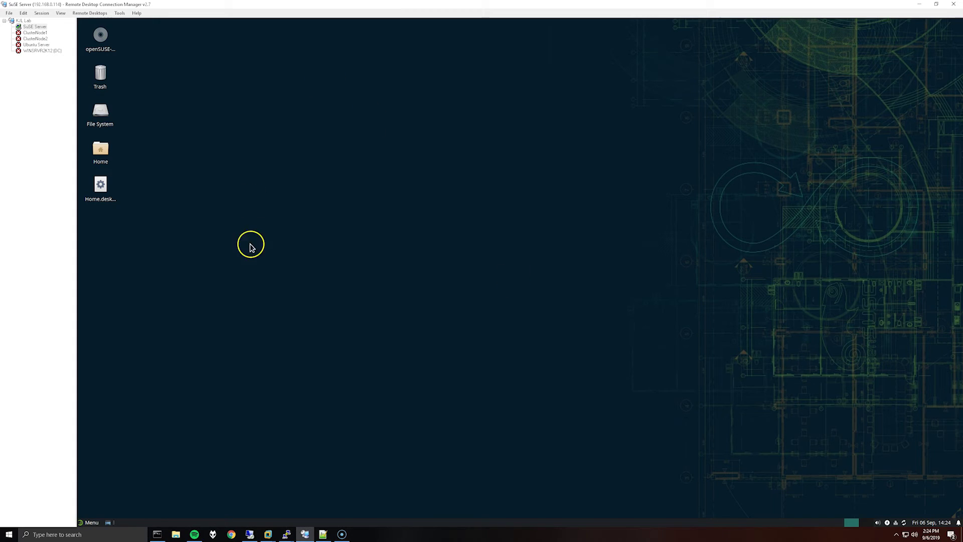
Step: Launch Terminal Emulator from the XFCE menu and drag its window toward the upper left
{"action": "left_click", "coordinate": [91, 523]}
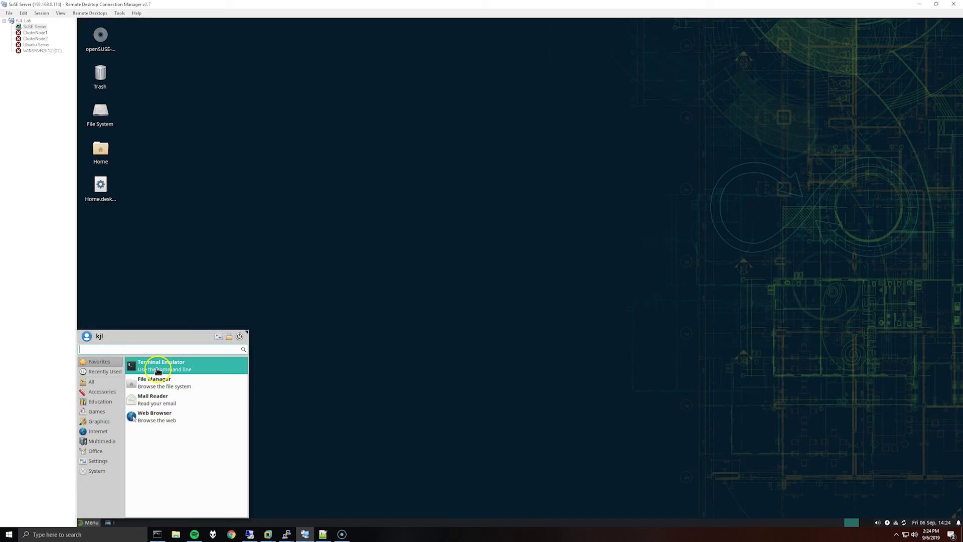
{"action": "left_click", "coordinate": [159, 369]}
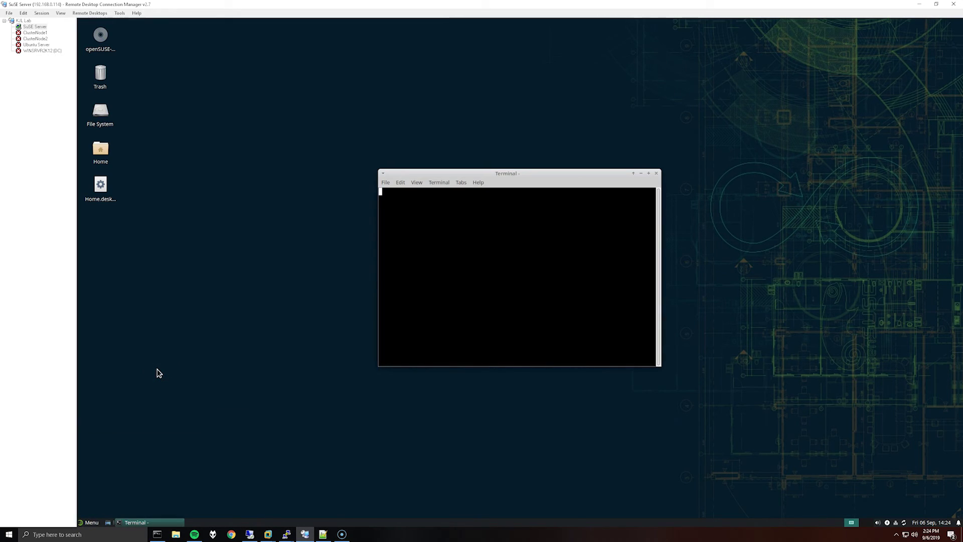
{"action": "left_click", "coordinate": [444, 172]}
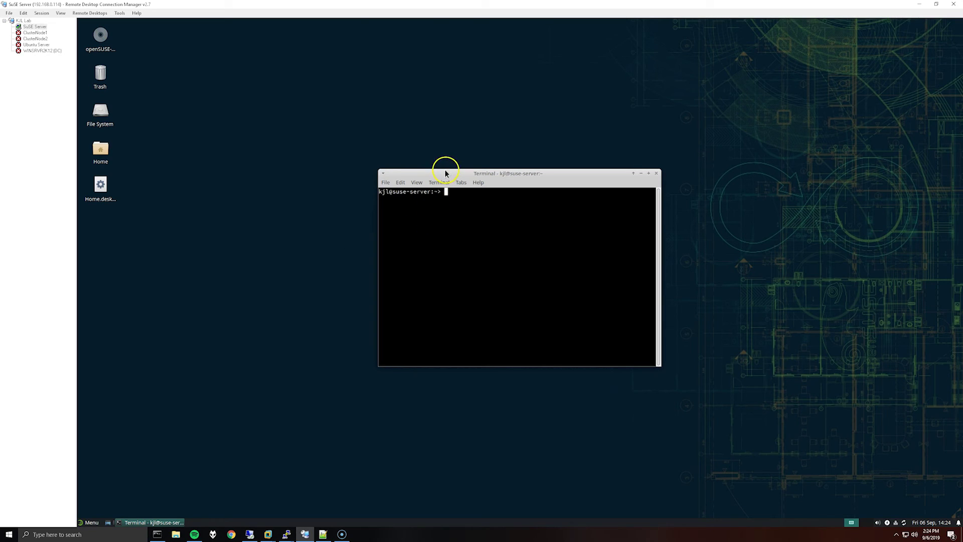
{"action": "left_click_drag", "start_coordinate": [445, 173], "coordinate": [280, 80]}
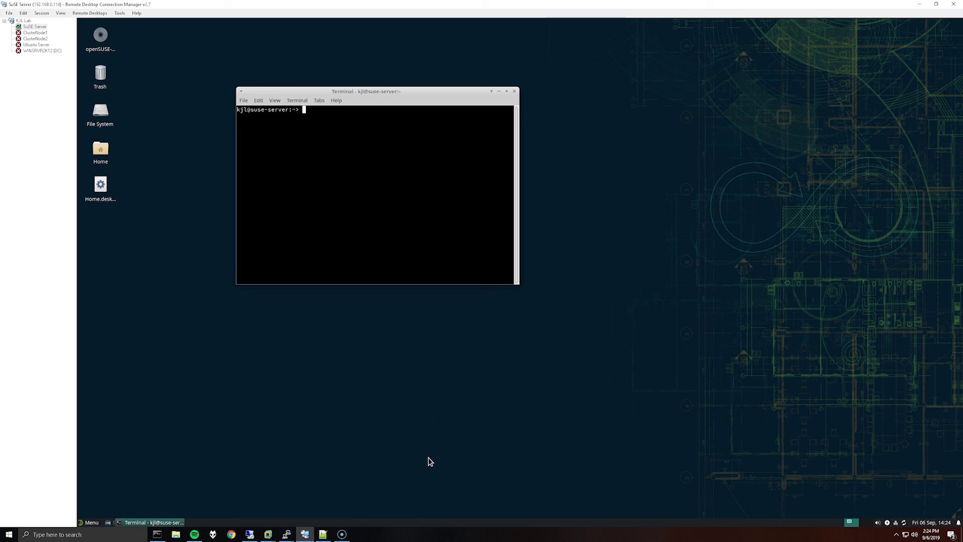
{"action": "left_click", "coordinate": [419, 494]}
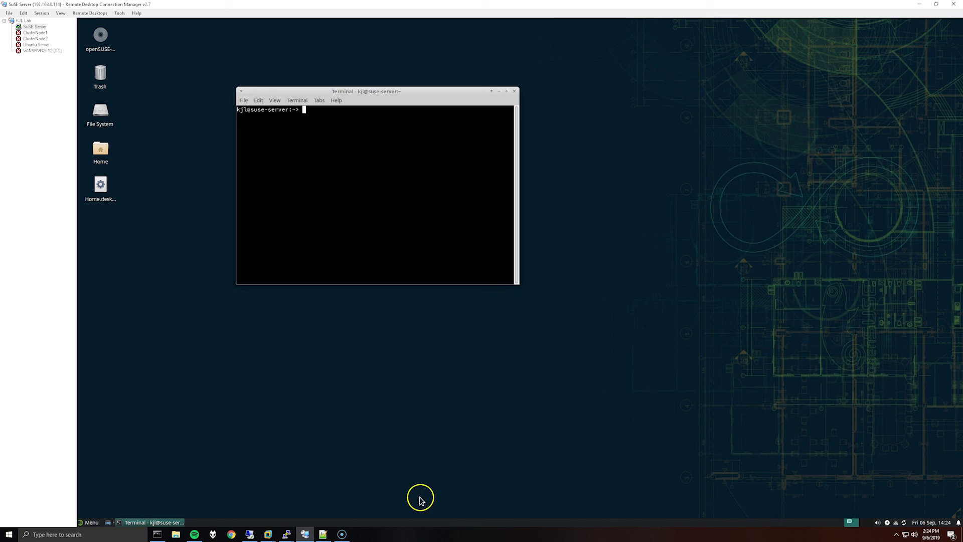